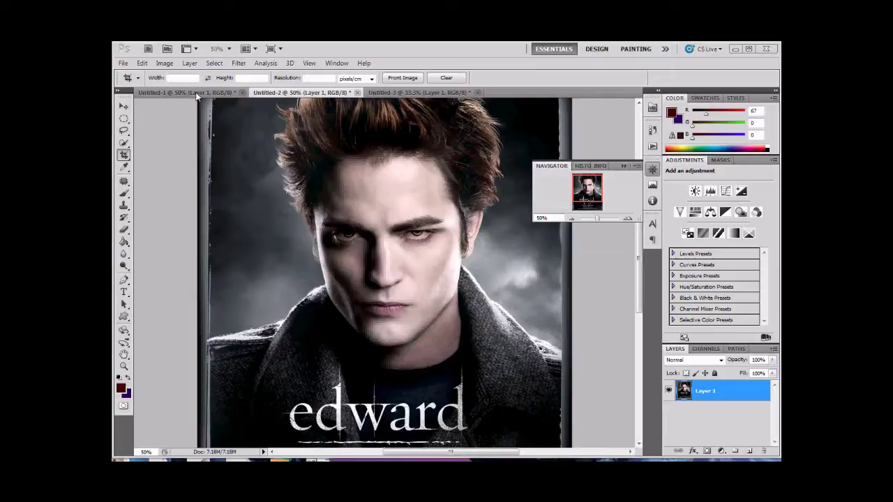
- Switch to the Untitled-1 portrait, select the Move tool, and duplicate Layer 1
click(195, 94)
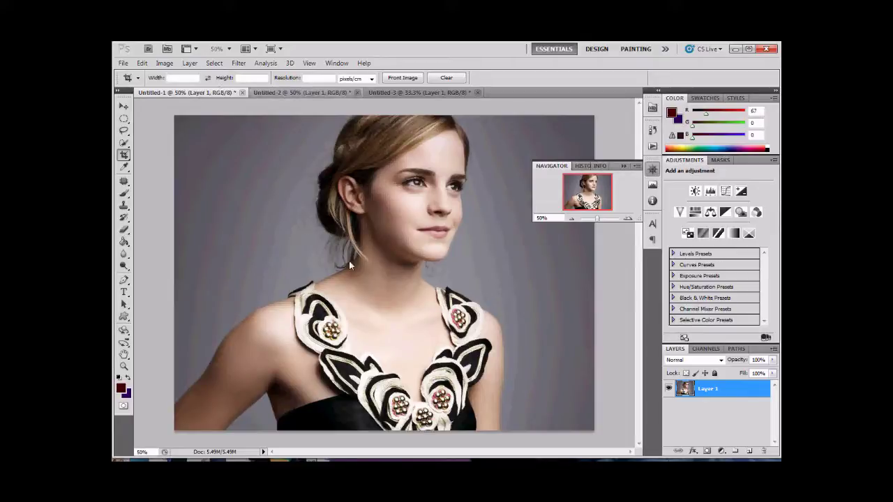
key(v)
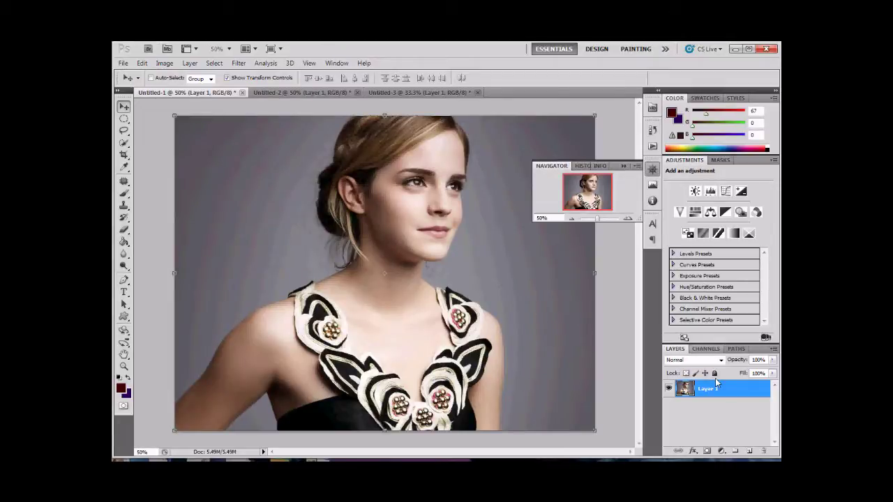
key(ctrl+j)
- Hide the original Layer 1 so only Layer 1 copy is visible
click(668, 406)
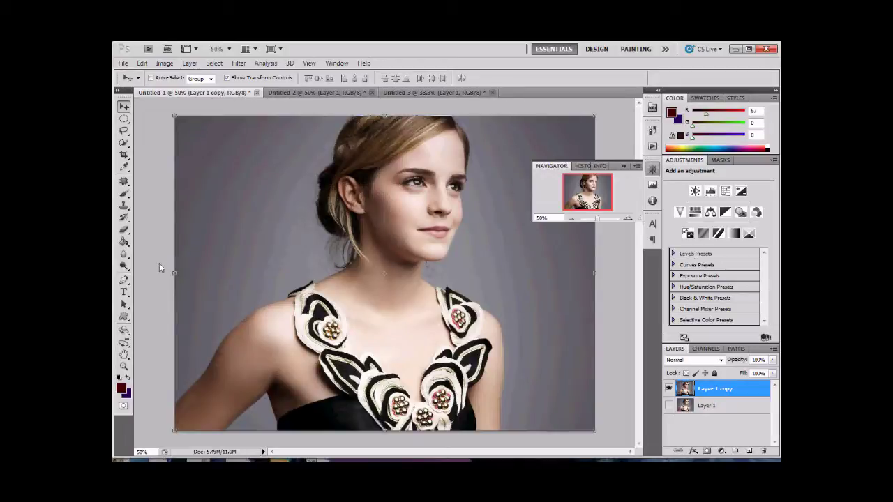
- Enter Quick Mask mode and set up a soft Brush of about 119 px
click(124, 408)
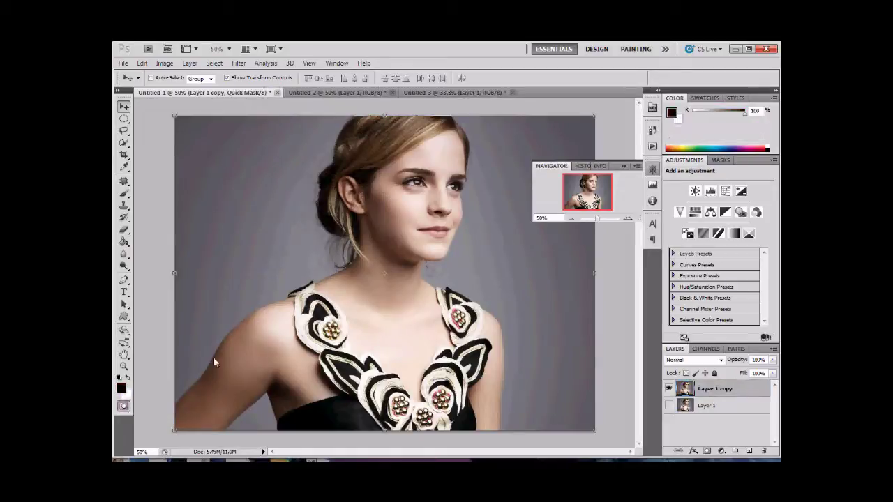
click(124, 193)
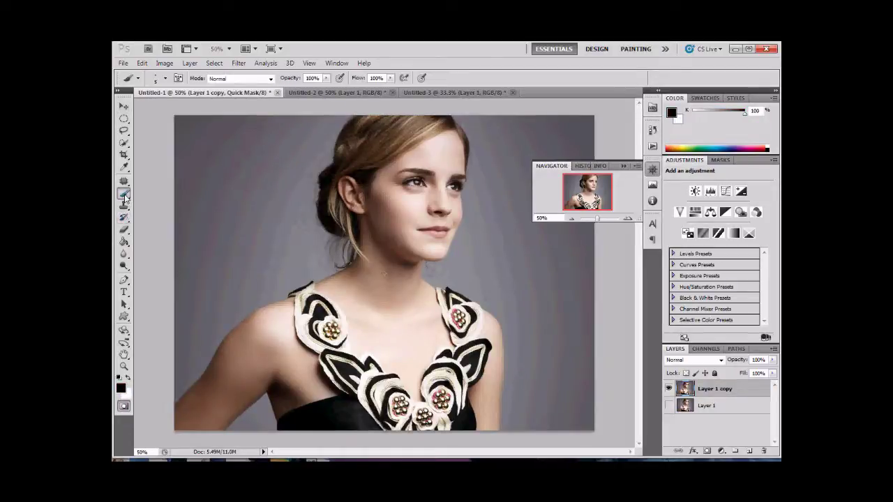
click(165, 78)
drag(130, 108, 171, 108)
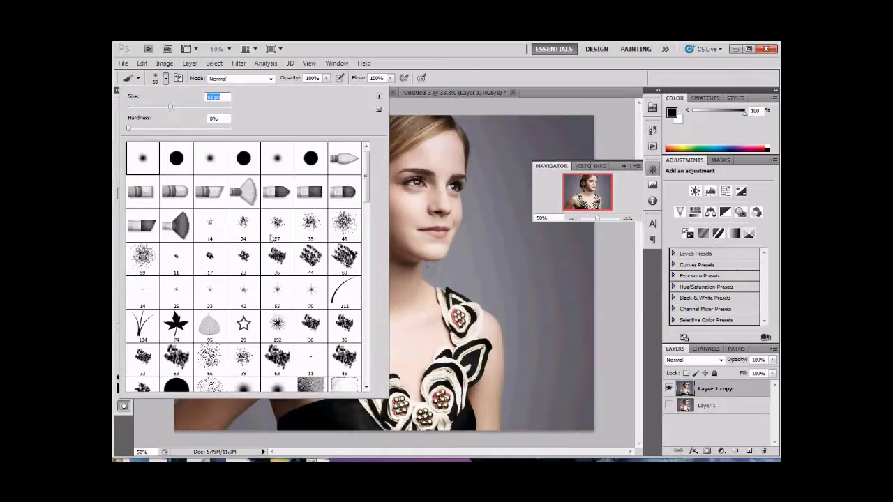
drag(170, 106, 184, 107)
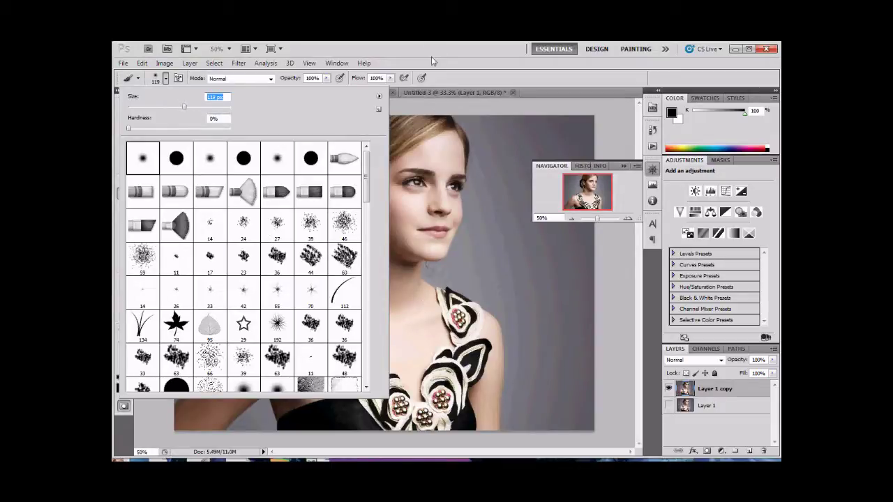
key(Return)
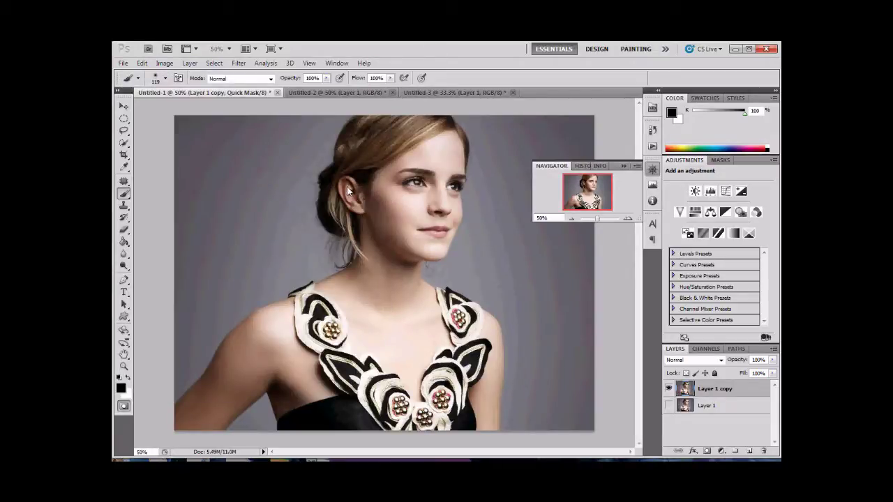
- Paint the quick mask over the ear, face, jaw, neck, chest, shoulder and arms
drag(348, 190, 361, 211)
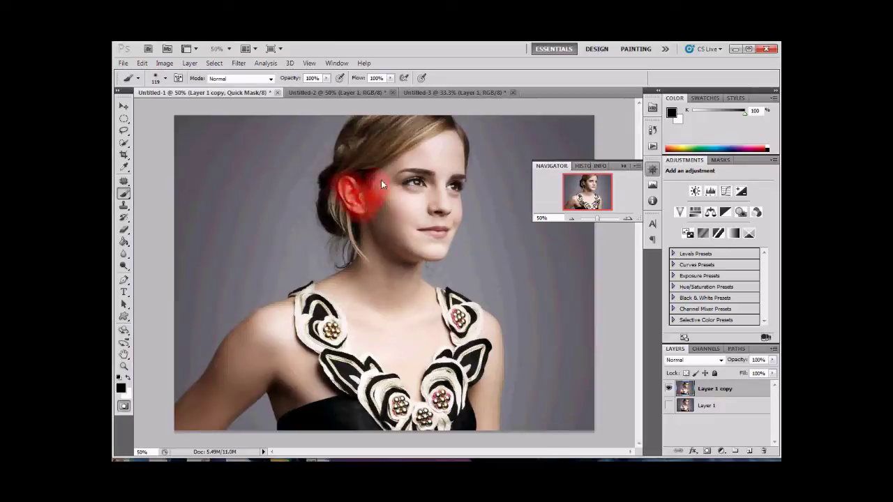
mouse_move(384, 176)
mouse_down()
mouse_move(439, 149)
mouse_move(452, 162)
mouse_move(443, 190)
mouse_up()
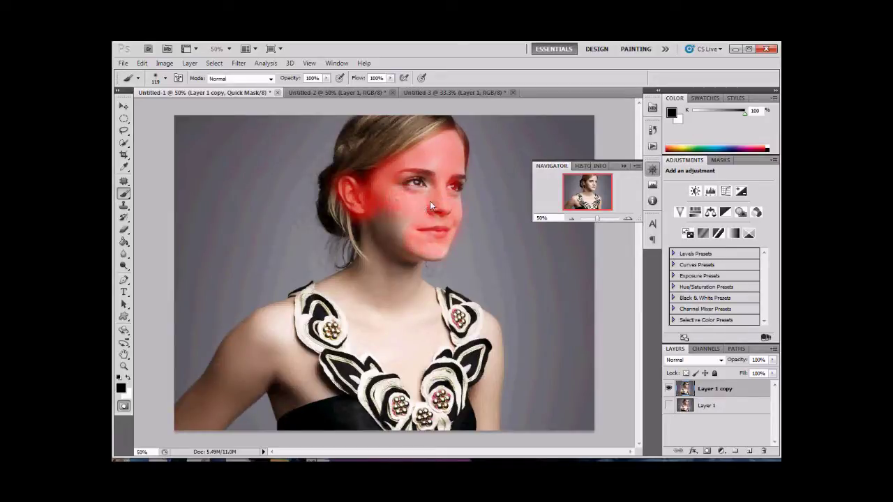
drag(366, 225, 428, 241)
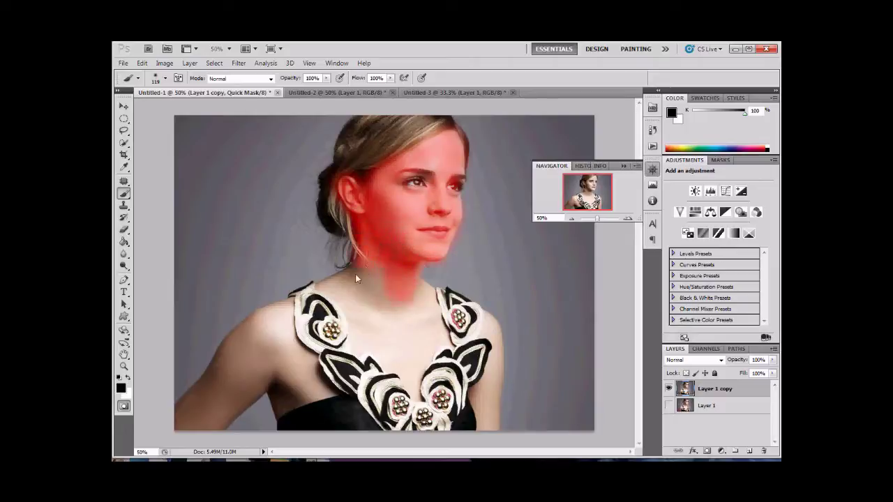
mouse_move(330, 284)
mouse_down()
mouse_move(354, 309)
mouse_move(362, 351)
mouse_move(377, 348)
mouse_move(414, 392)
mouse_move(417, 361)
mouse_move(439, 337)
mouse_up()
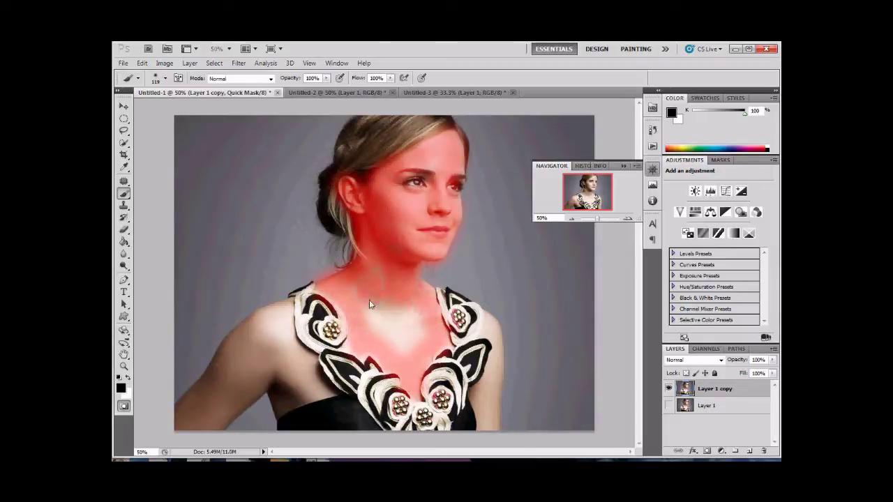
drag(383, 323, 404, 331)
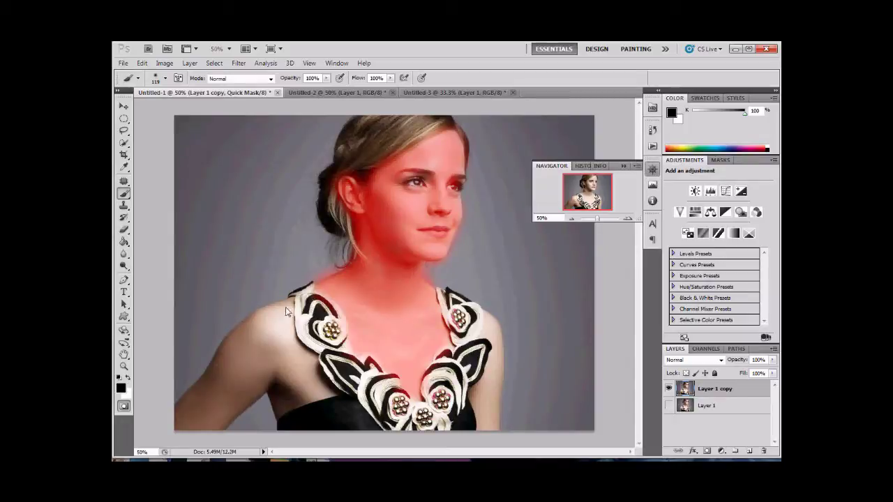
drag(284, 314, 255, 324)
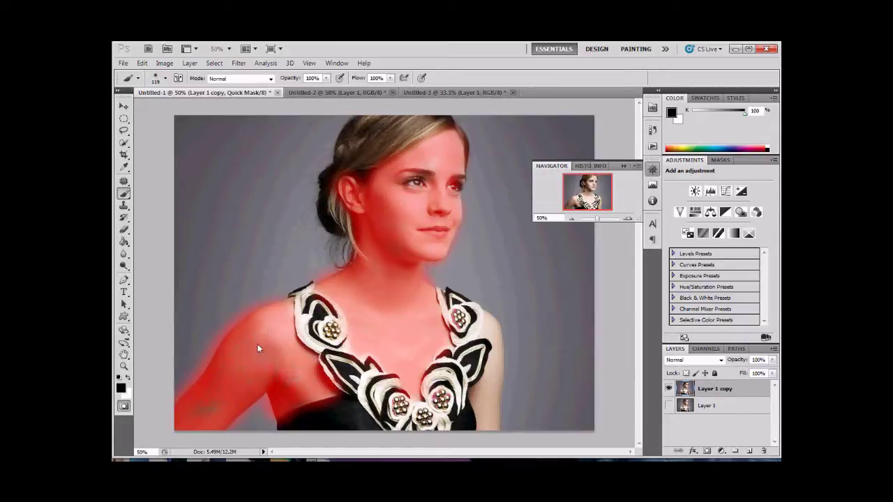
mouse_move(336, 396)
mouse_down()
mouse_move(405, 379)
mouse_move(475, 390)
mouse_move(487, 432)
mouse_up()
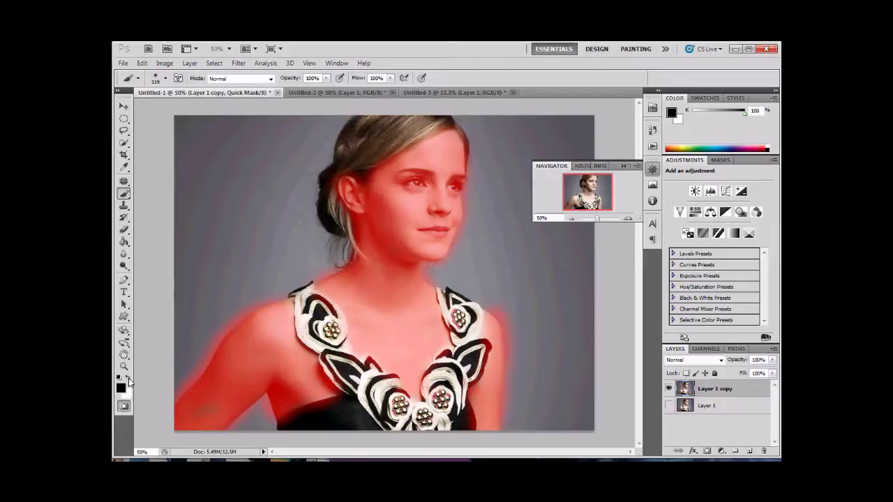
- Erase mask overspill along the arm's lower-left edge, then exit Quick Mask into a selection
click(123, 229)
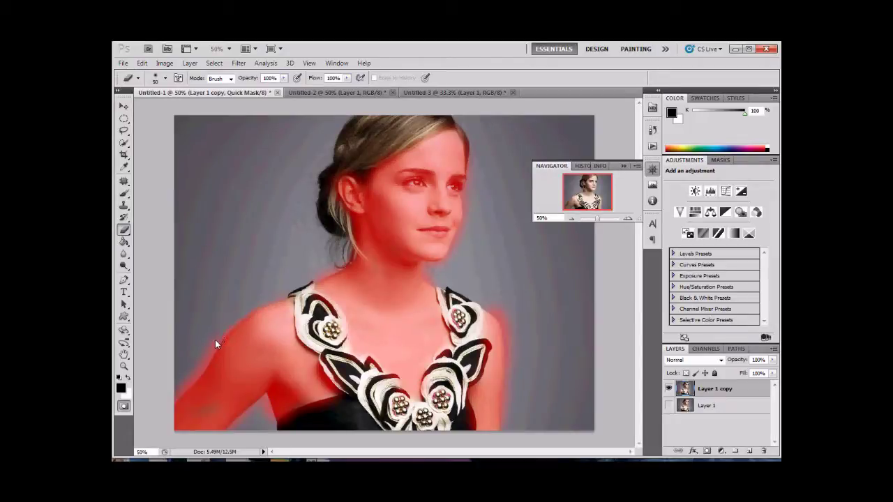
drag(191, 379, 173, 400)
key(b)
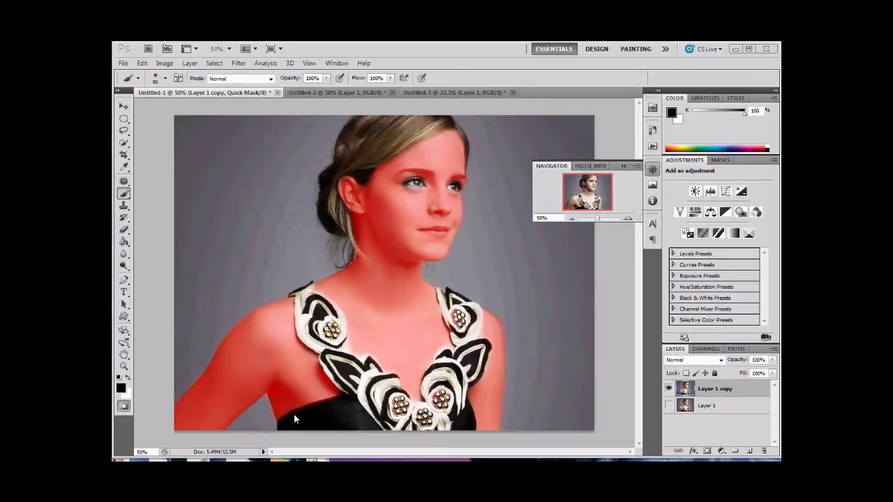
click(124, 406)
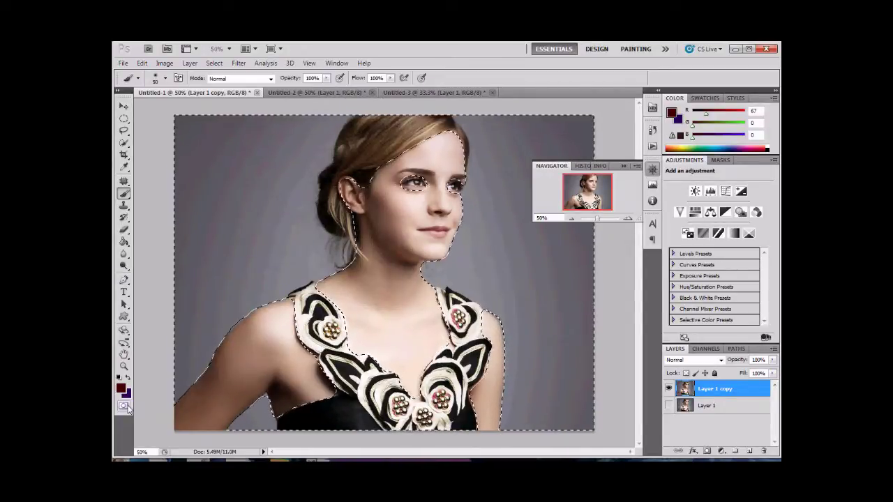
- Invert the selection with Ctrl+Shift+I so only the skin is selected
key(ctrl+shift+i)
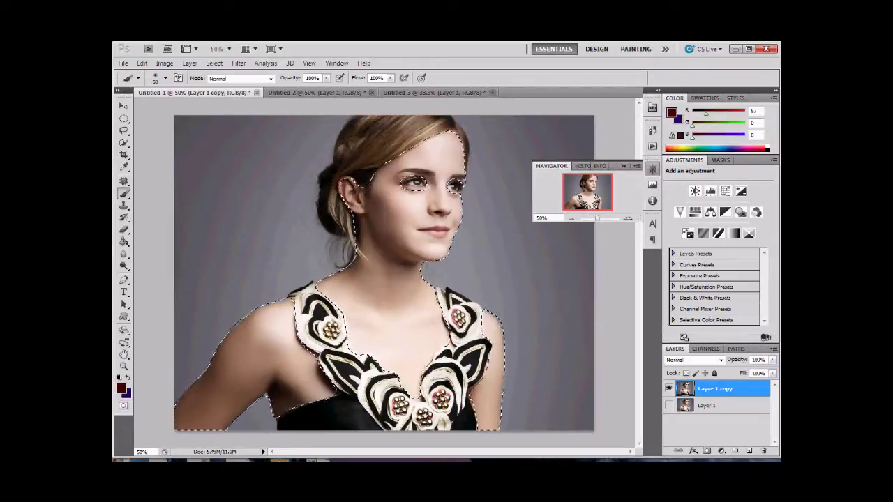
- Add a Hue/Saturation adjustment layer on the skin selection with Saturation at -71
click(721, 451)
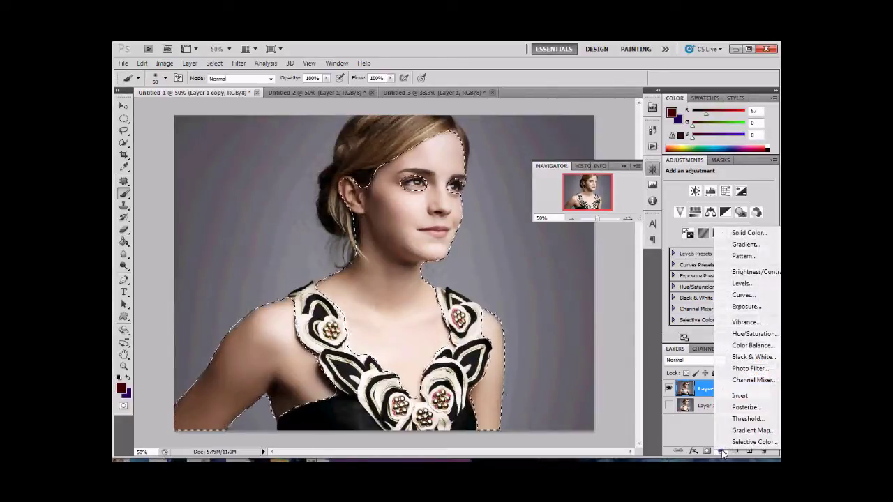
click(750, 334)
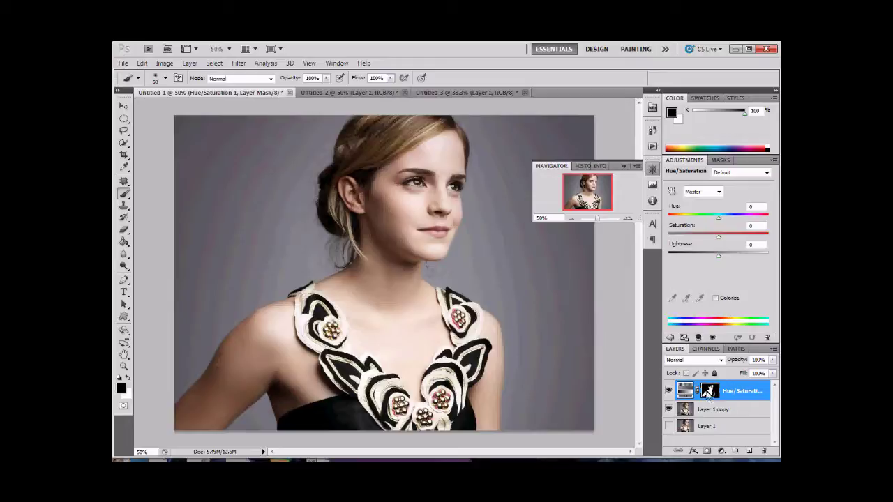
drag(718, 237, 654, 241)
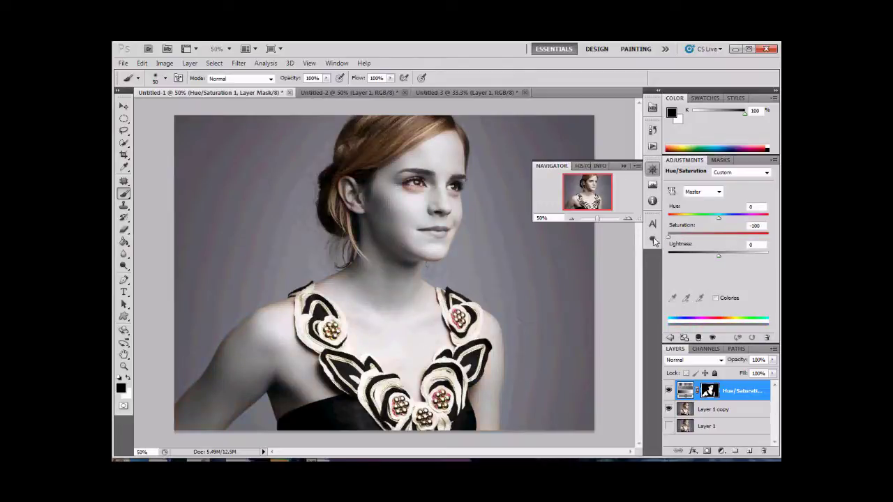
drag(654, 240, 683, 243)
- Exchange the foreground and background colours, making white the foreground
click(128, 377)
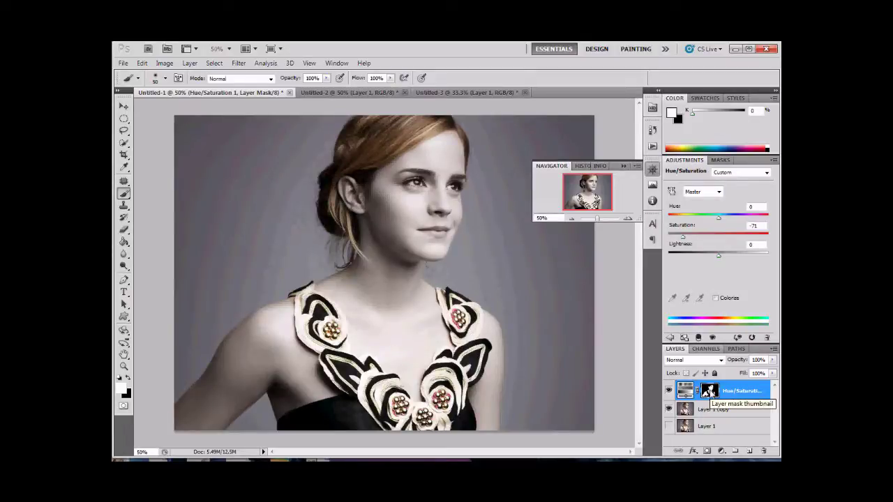
- Load the Hue/Saturation mask as a selection and add a Brightness/Contrast layer with Contrast 26
right_click(709, 392)
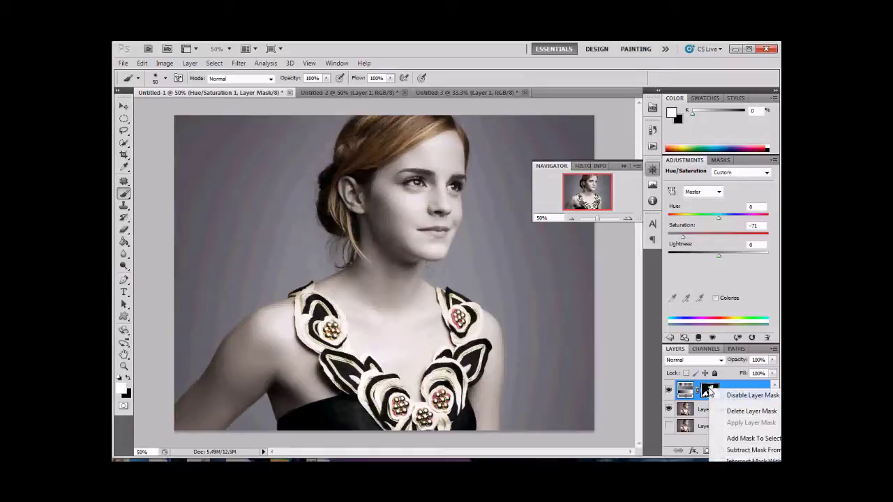
click(742, 440)
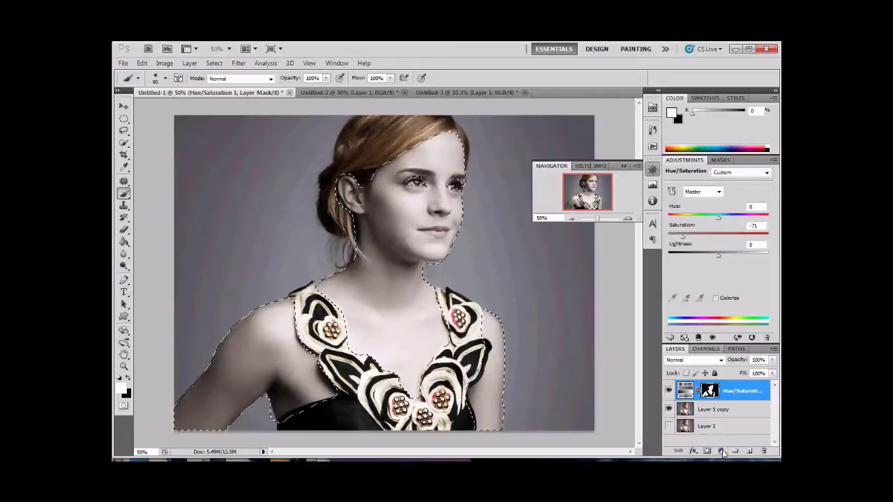
click(722, 449)
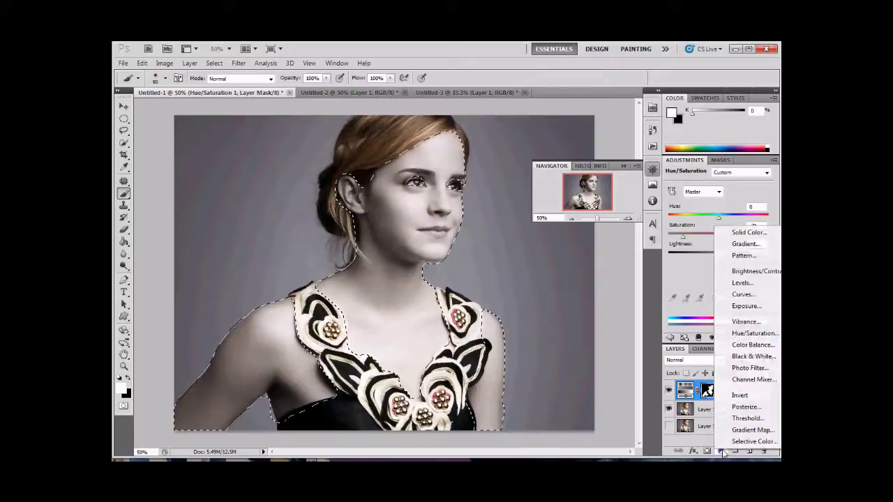
click(741, 270)
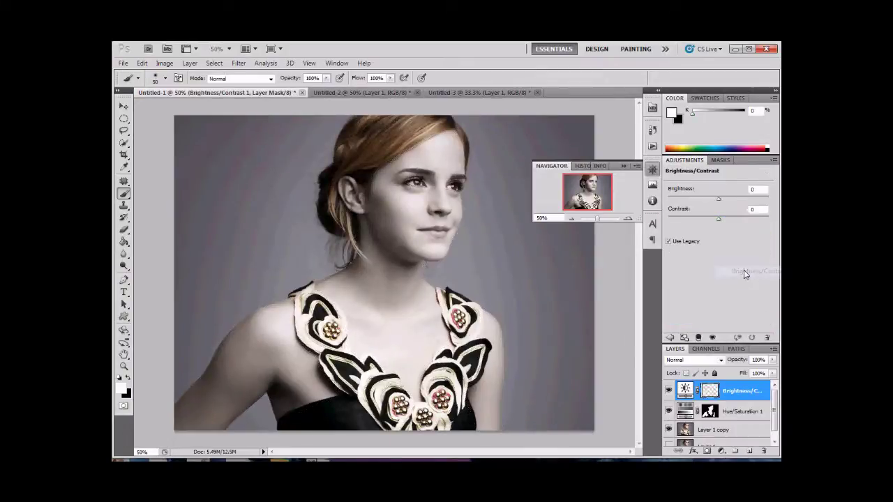
drag(718, 218, 729, 220)
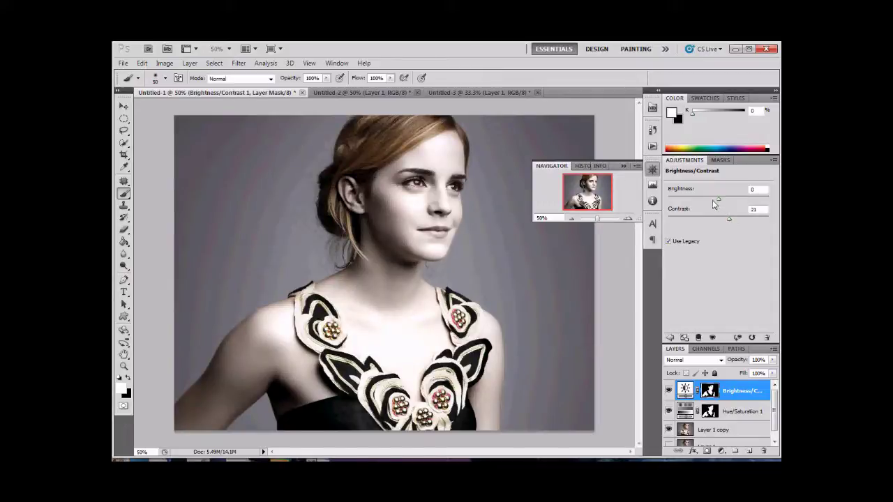
drag(729, 222, 732, 222)
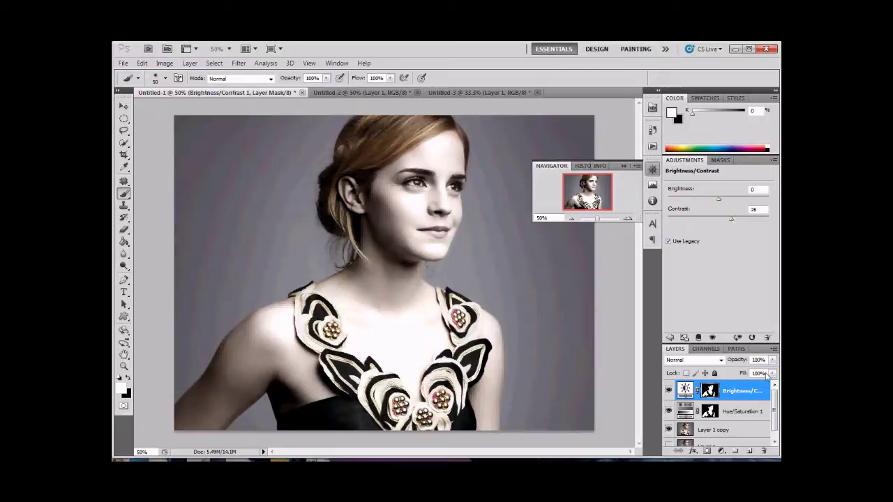
scroll(775, 414, down, 1)
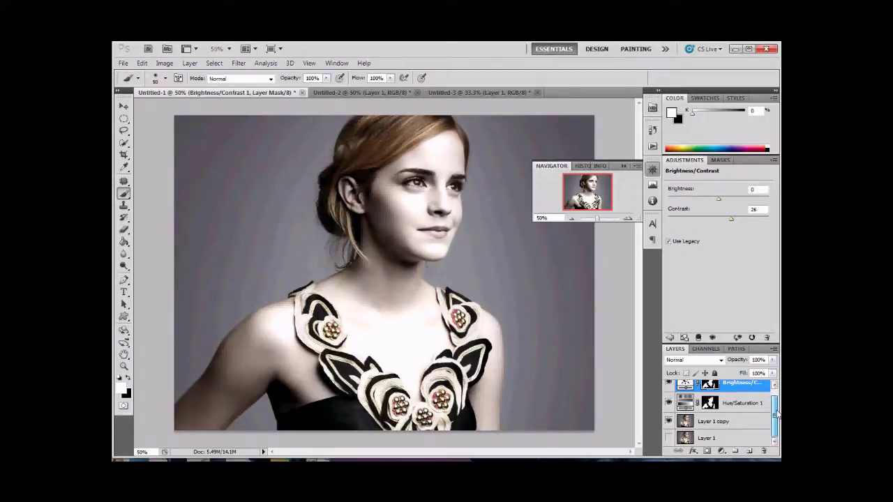
scroll(776, 414, up, 1)
click(742, 411)
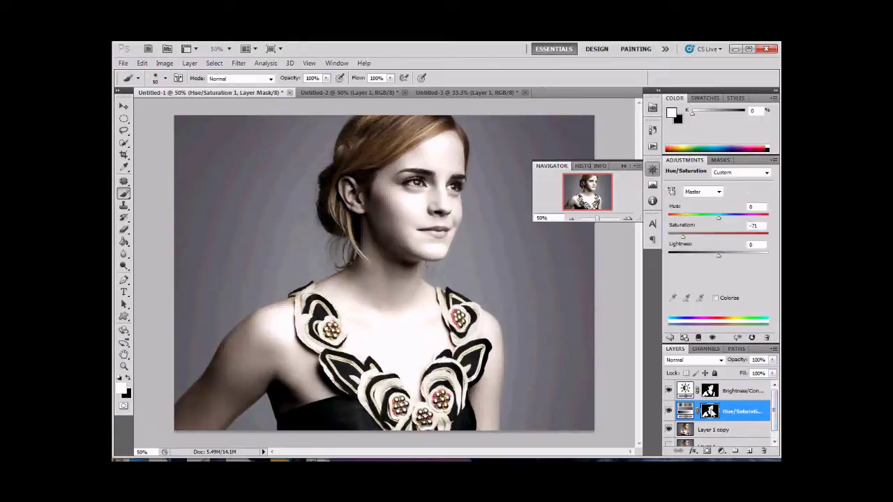
right_click(708, 411)
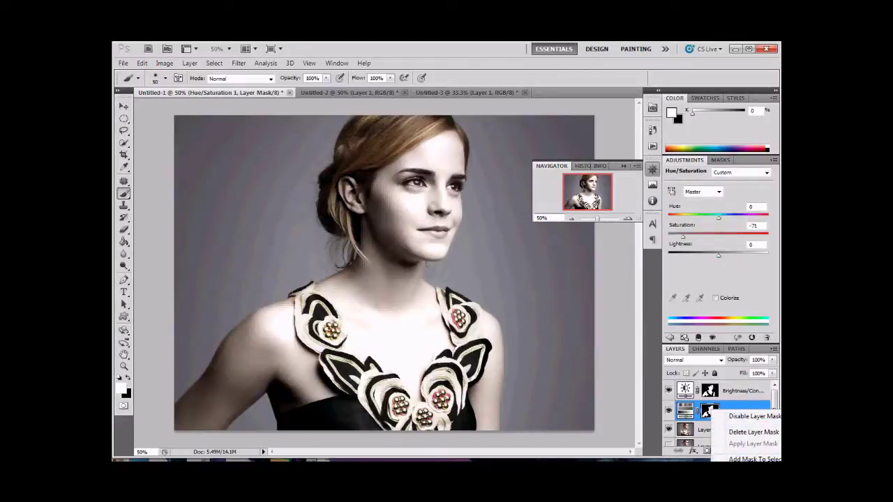
click(752, 459)
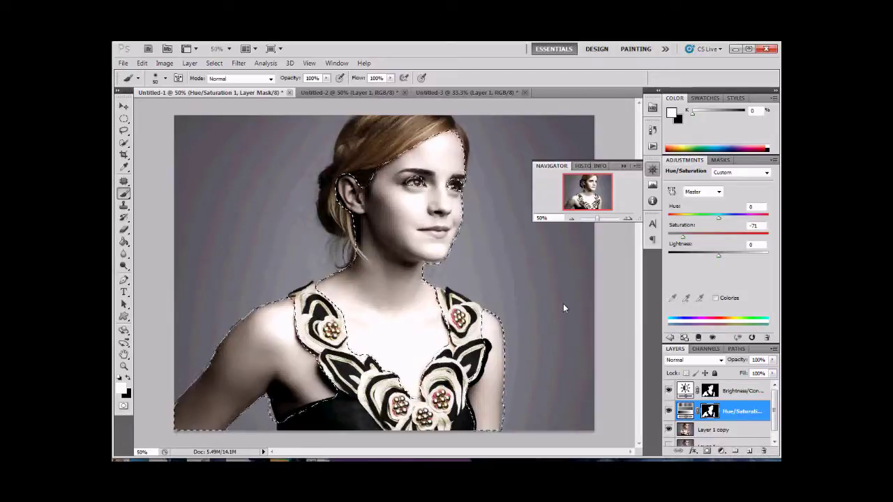
key(ctrl+shift+i)
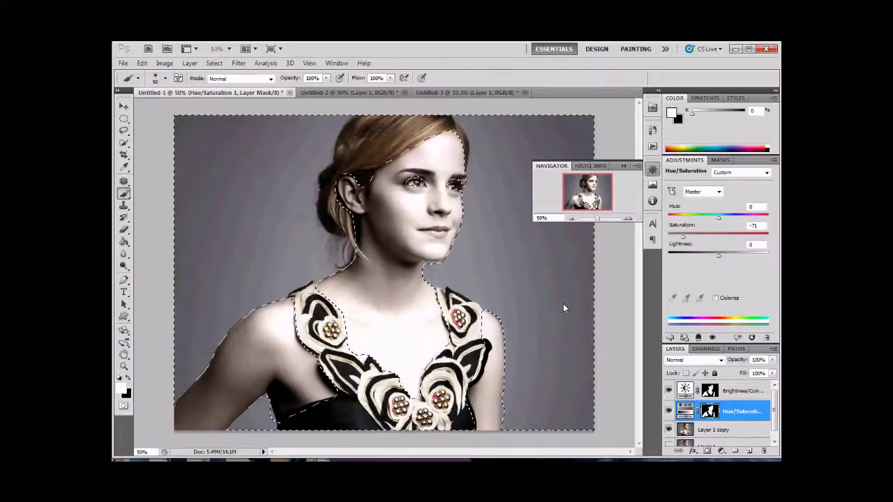
key(ctrl+d)
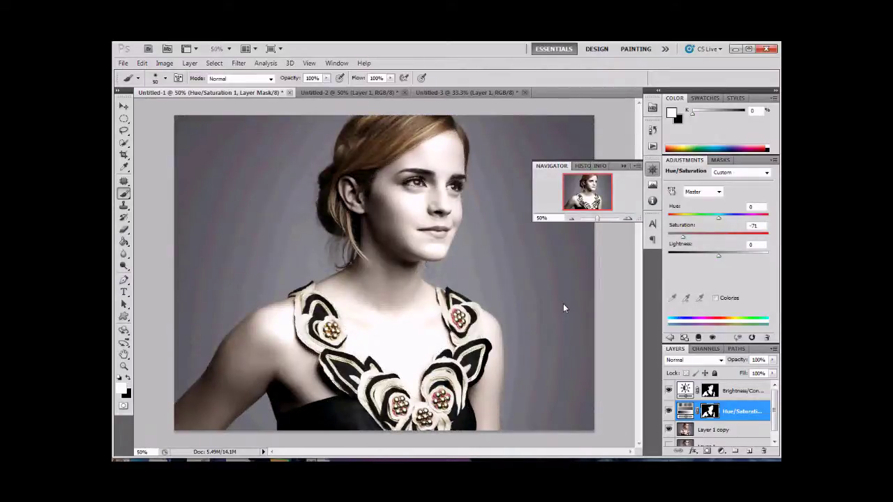